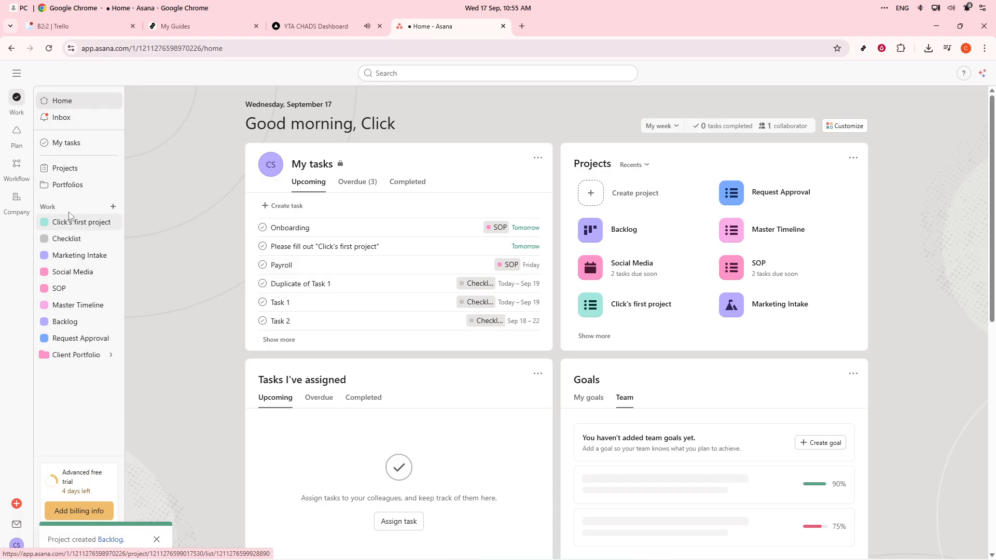
Start a new project under Work and browse the suggested templates in the workflow gallery.
left_click(113, 206)
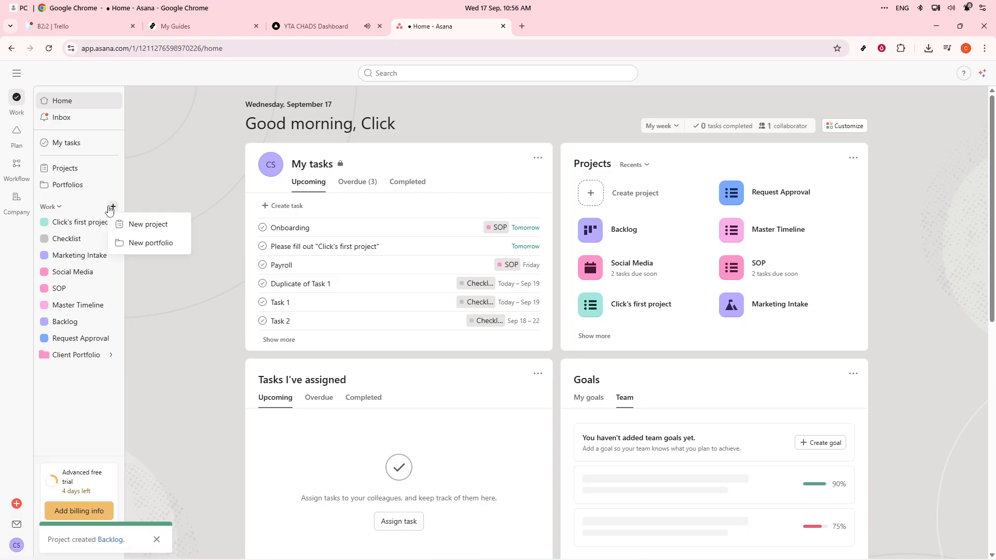
left_click(136, 226)
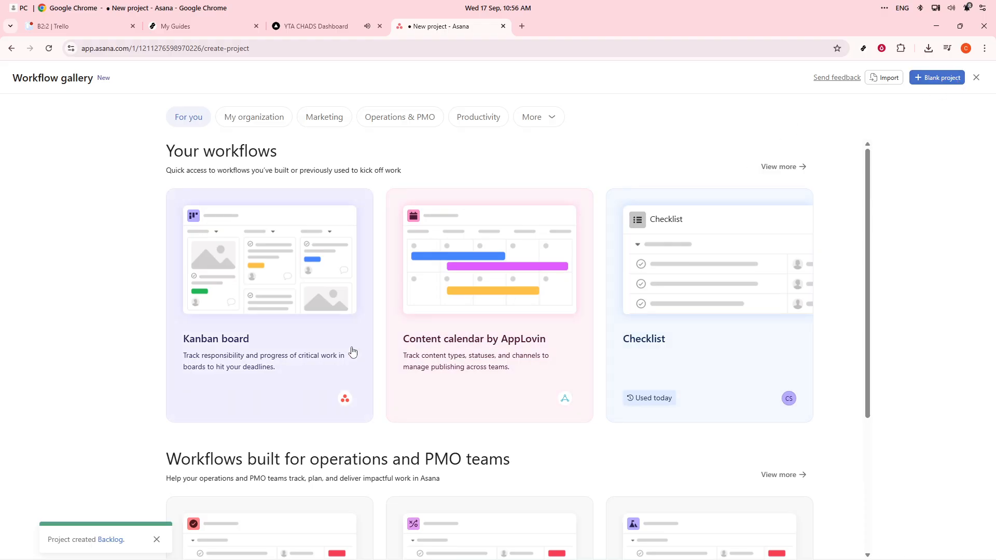
scroll(320, 367, "down", 2)
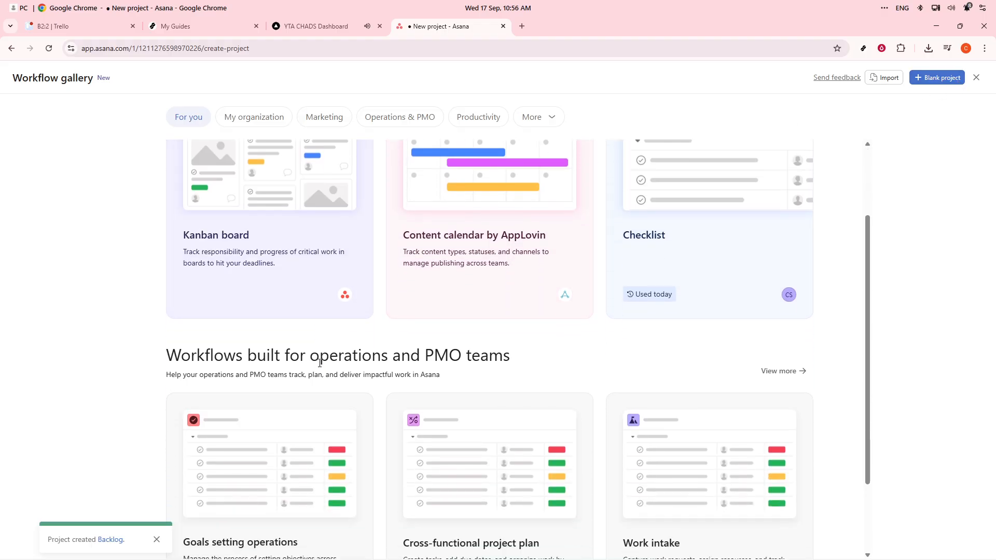
scroll(317, 362, "up", 2)
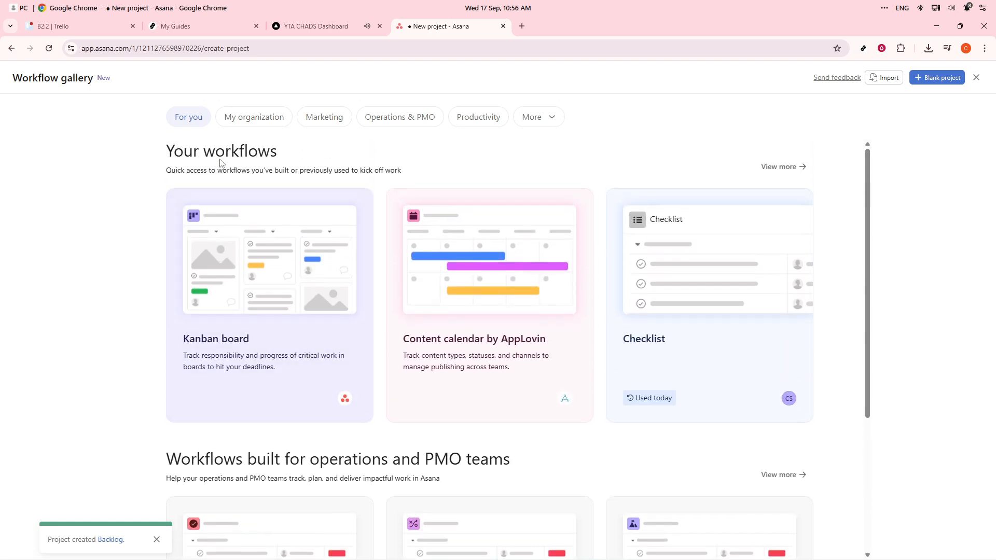
Find the Campaign management template among the marketing workflows and use it for the new project.
left_click(242, 123)
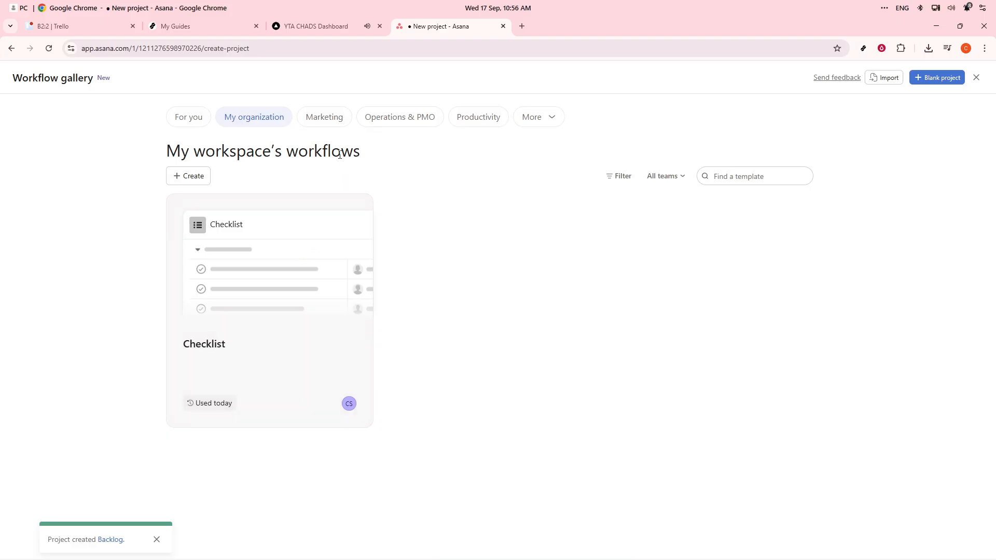
left_click(332, 126)
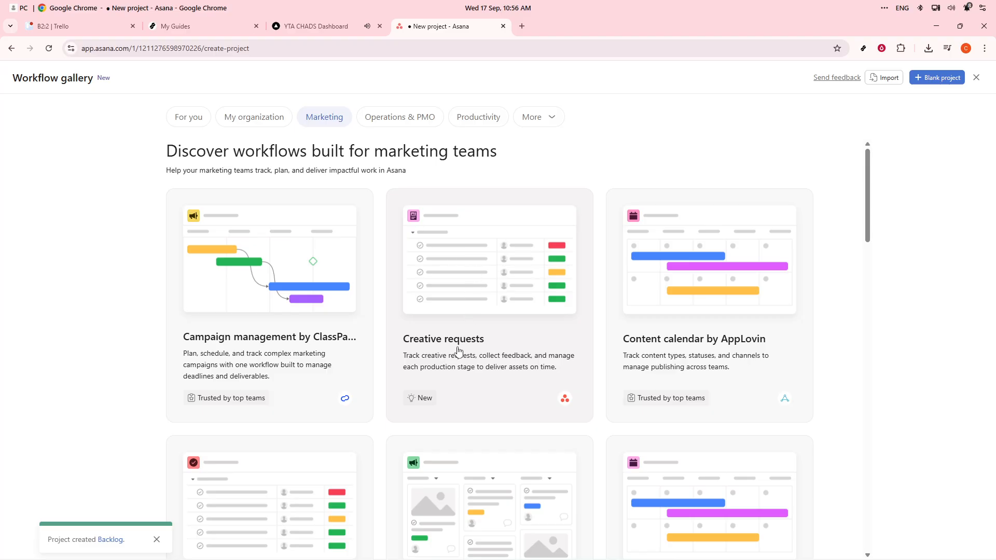
scroll(457, 355, "down", 3)
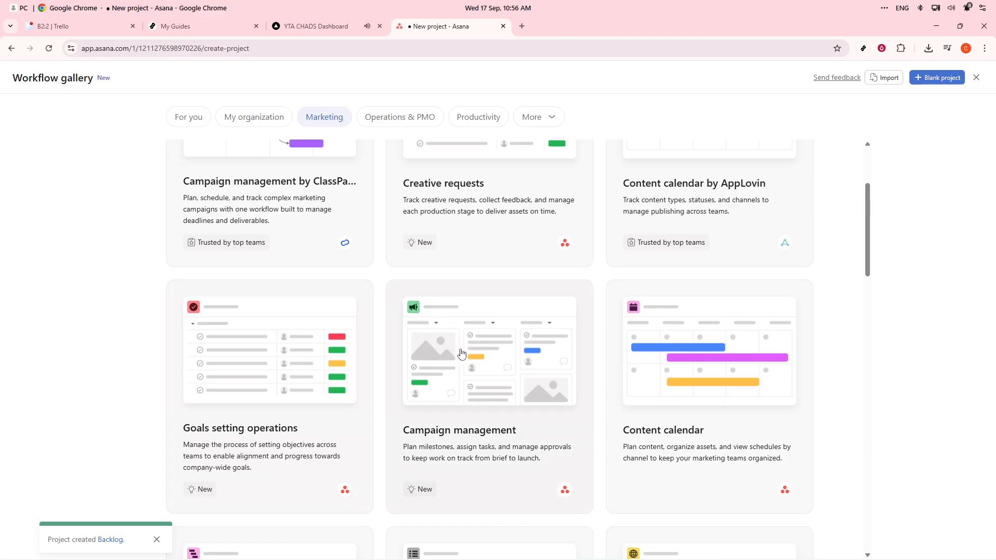
left_click(456, 356)
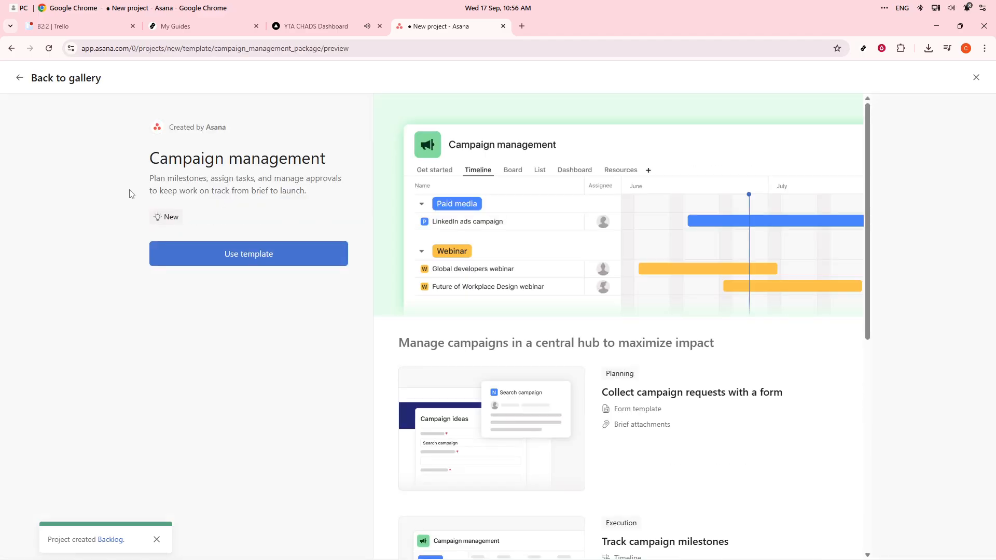
left_click(240, 264)
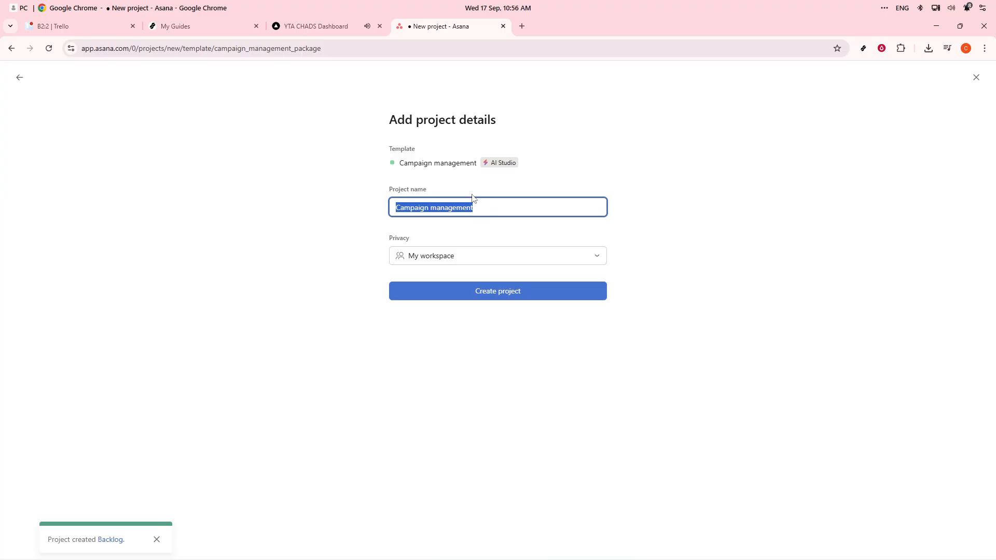
Name the project My Tasks, create it in My workspace, and dismiss the project creation notifications.
type("T")
key("BackSpace")
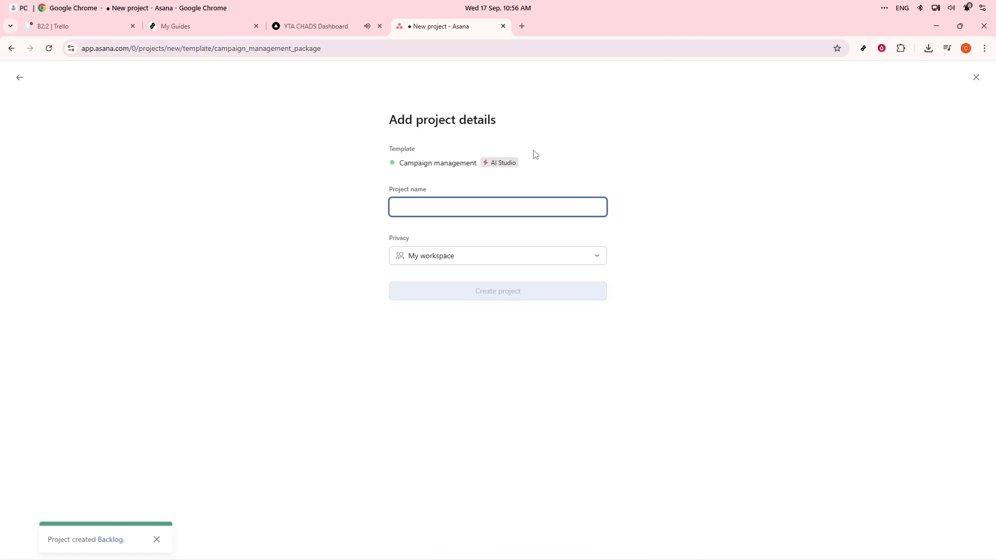
type("My")
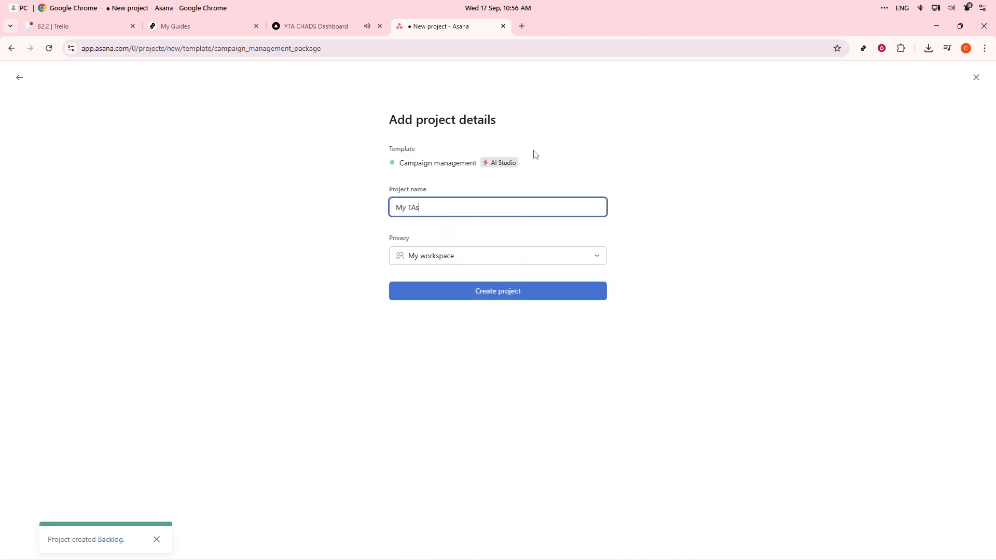
type(" TAs")
key("BackSpace")
key("BackSpace")
left_click(517, 289)
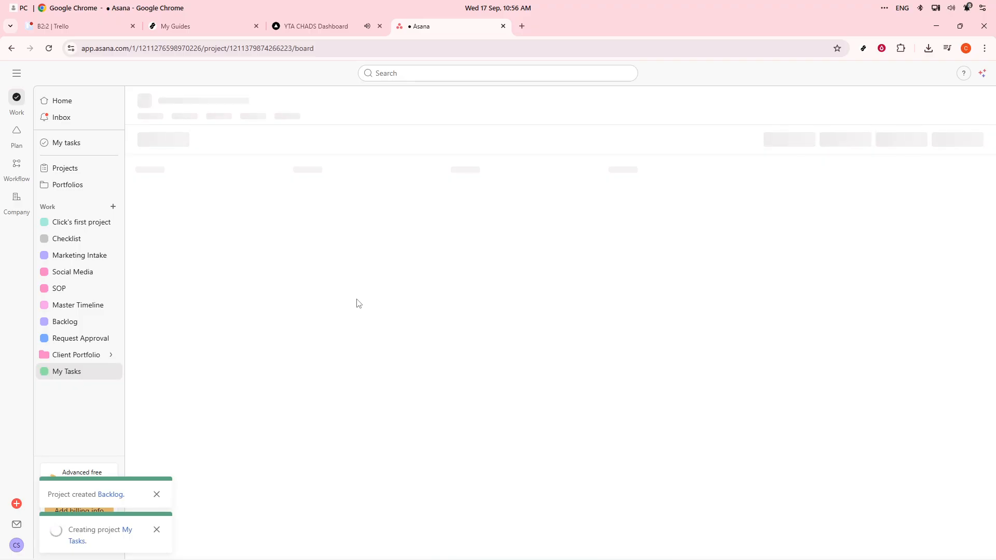
left_click(158, 497)
left_click(157, 531)
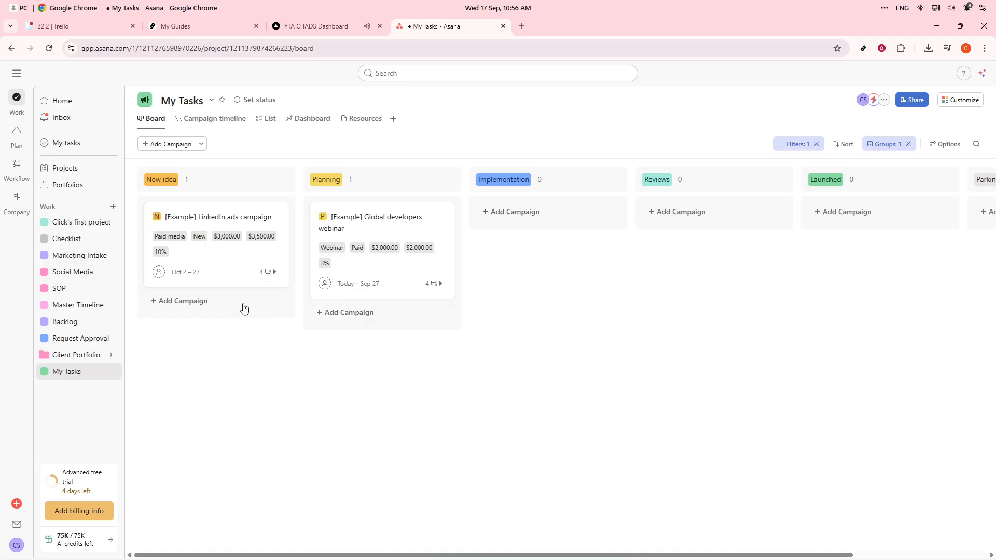
Review the project's campaign timeline, list and dashboard views, and return to the board.
left_click(211, 122)
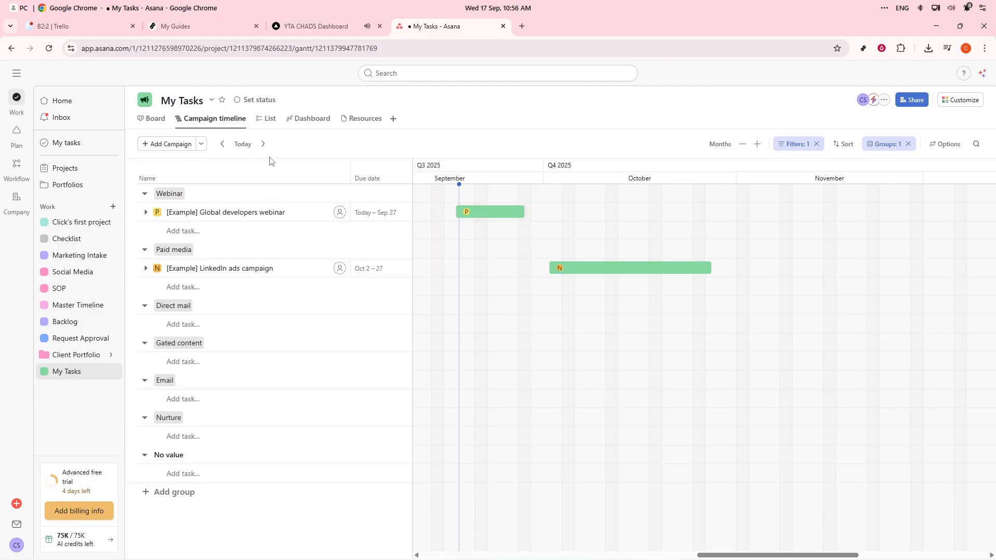
left_click(270, 121)
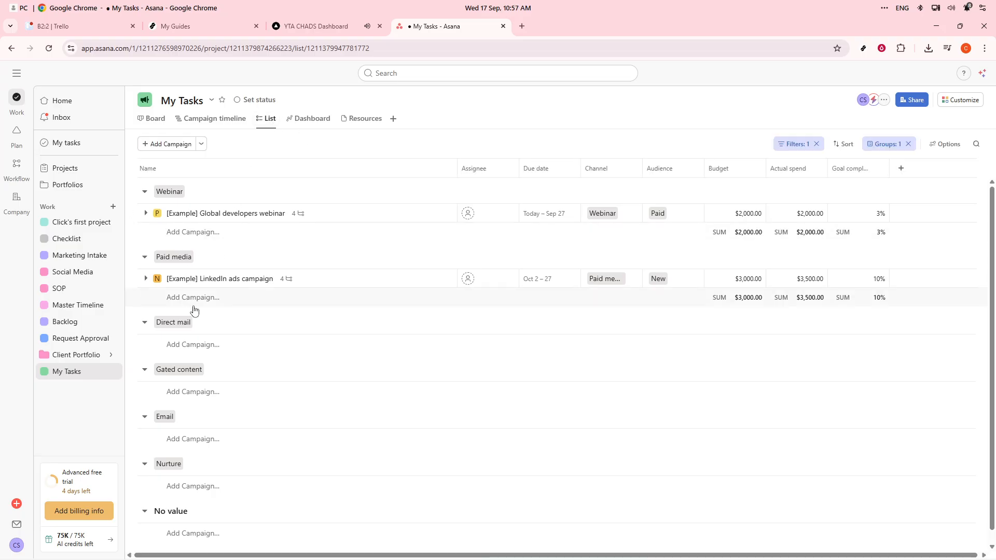
left_click(301, 126)
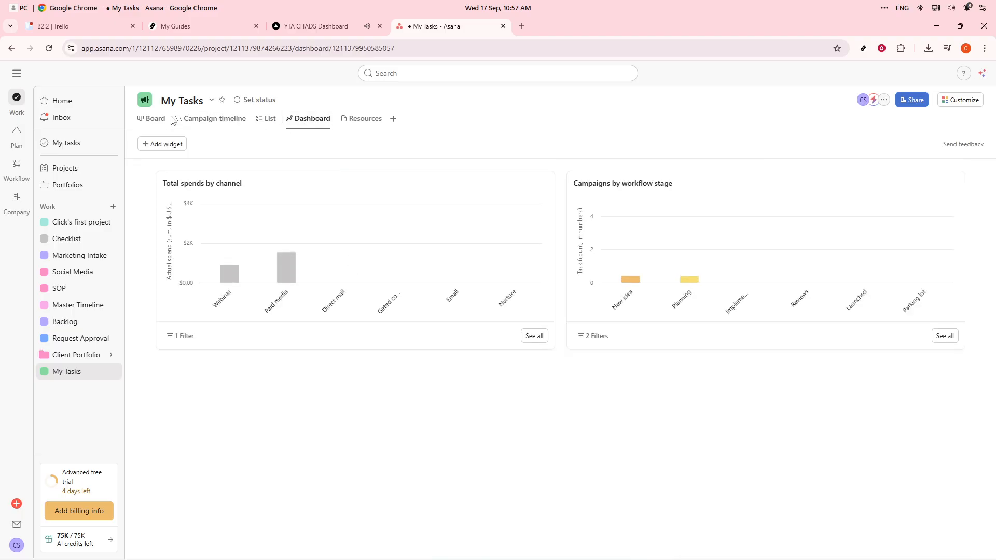
left_click(155, 119)
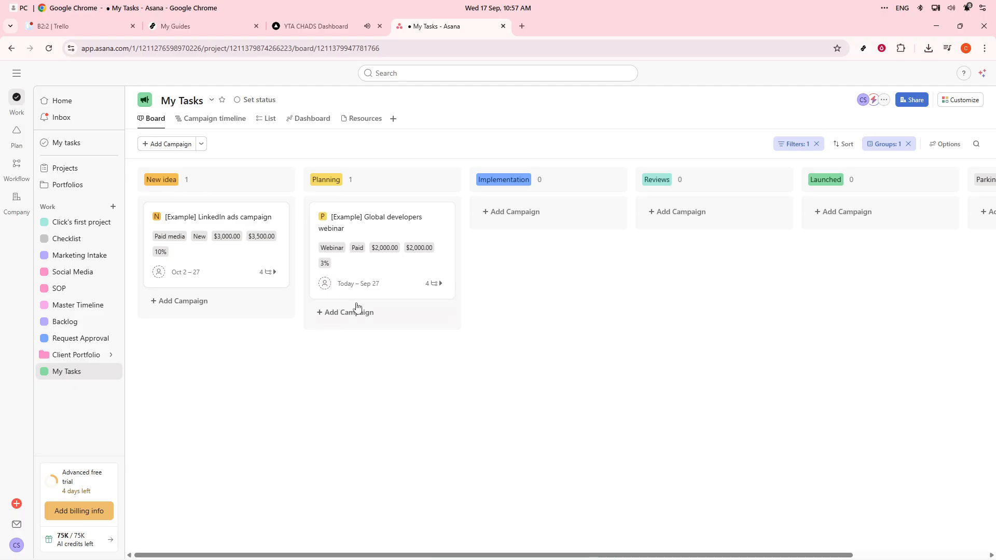
Add a blank item of type Task to the New idea column and open its details.
left_click(201, 144)
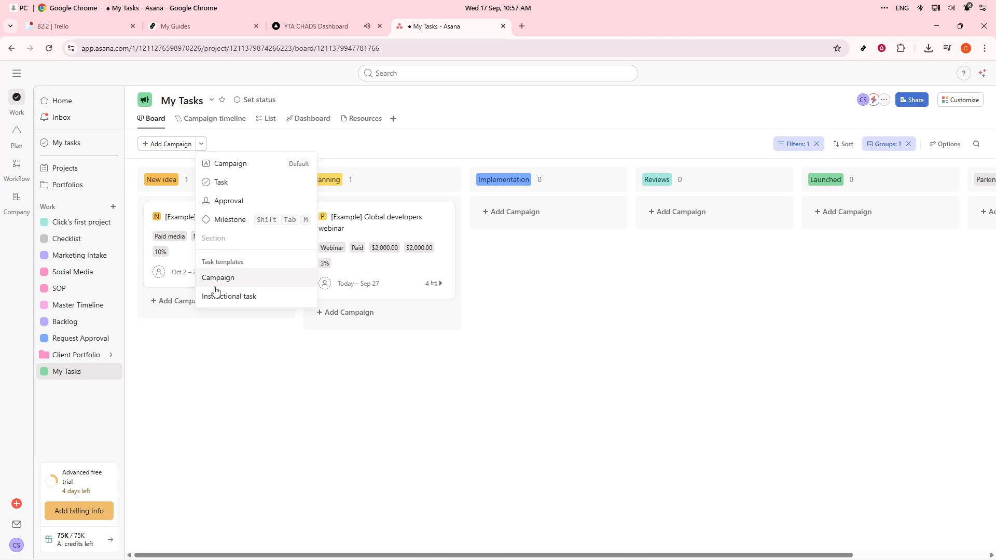
left_click(251, 184)
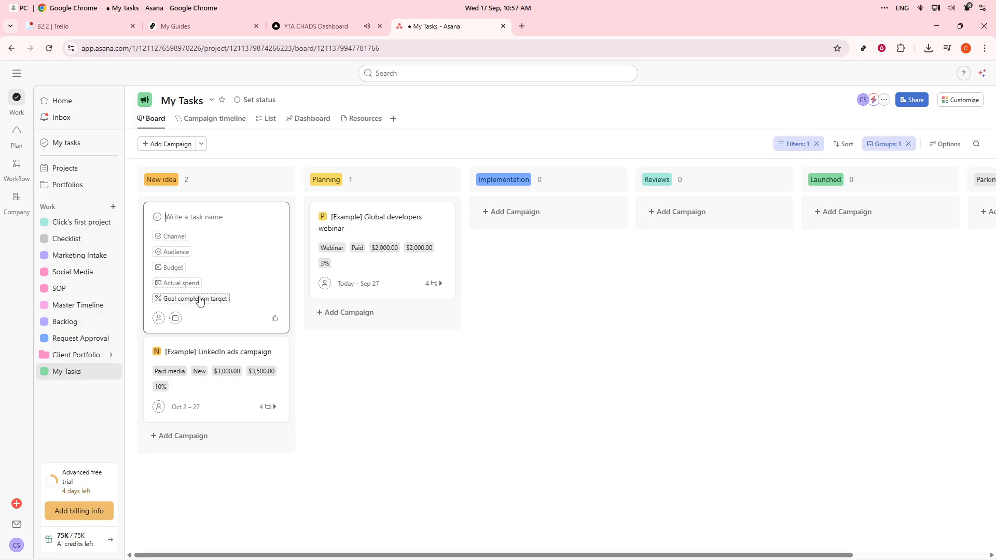
left_click(258, 253)
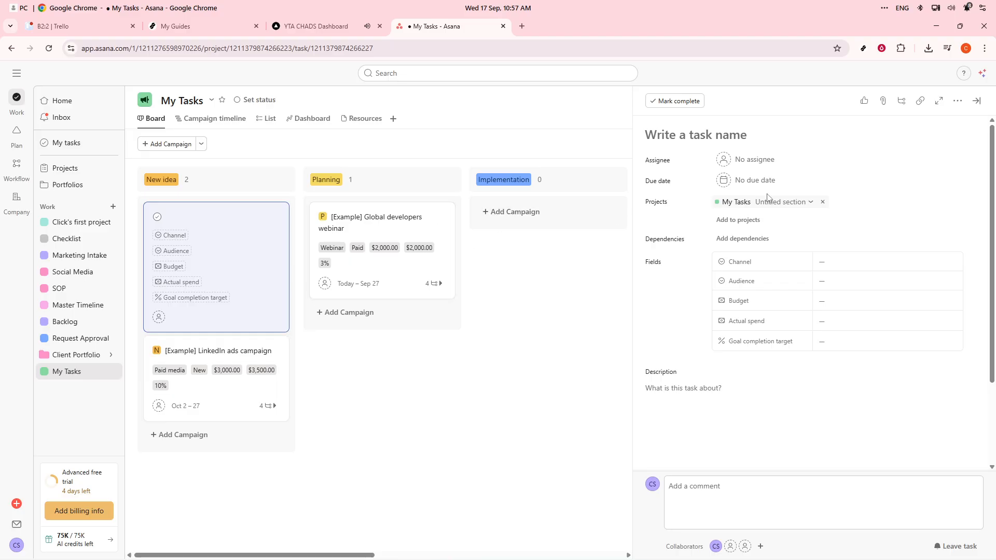
Assign the unnamed task to the signed-in user's own account and look through its remaining detail fields.
left_click(751, 160)
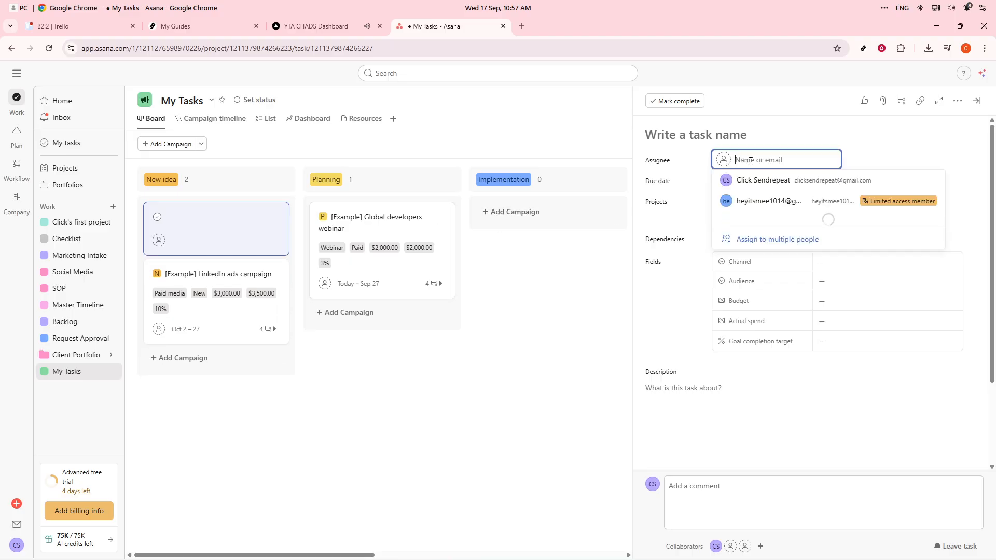
left_click(747, 180)
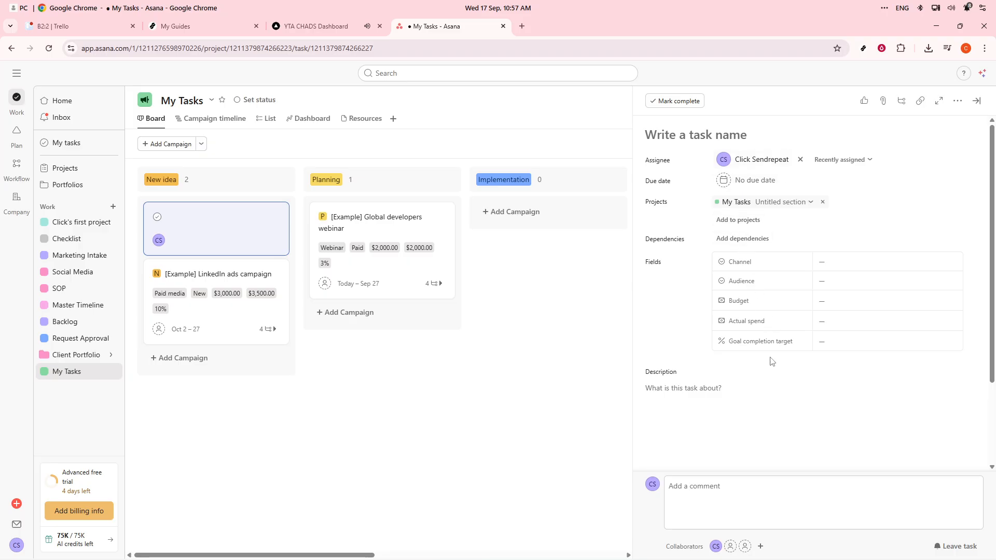
scroll(771, 379, "down", 3)
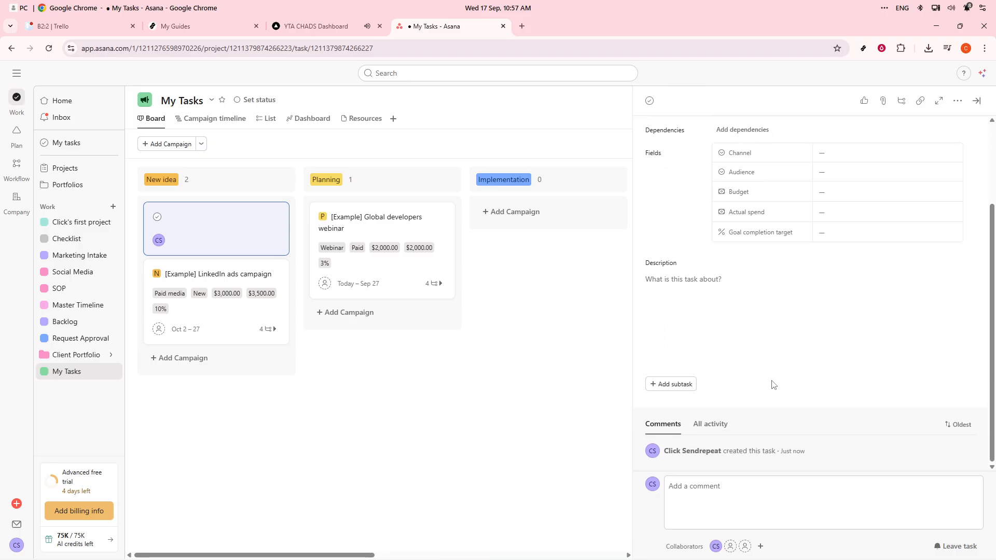
scroll(780, 361, "up", 3)
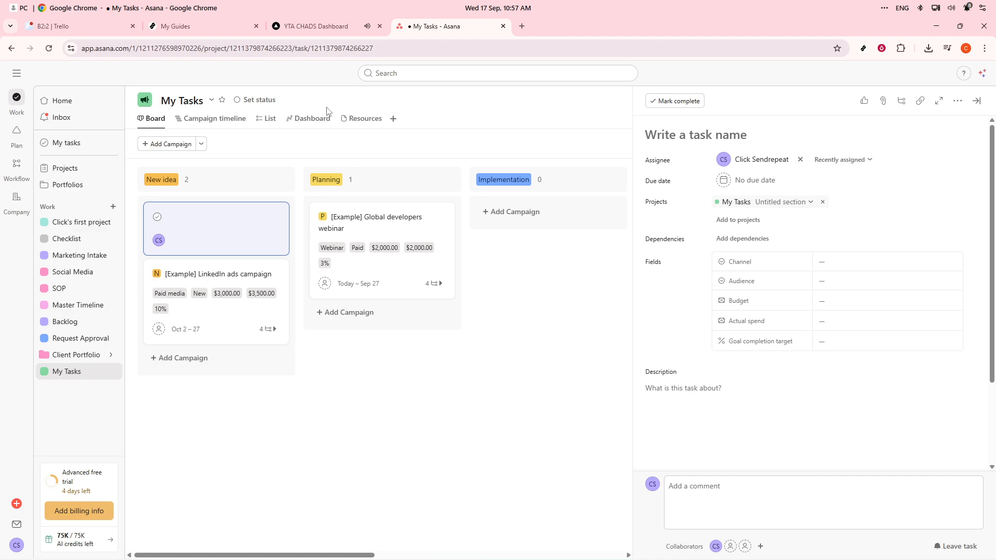
Add three blank subtasks to the unnamed task.
left_click(906, 106)
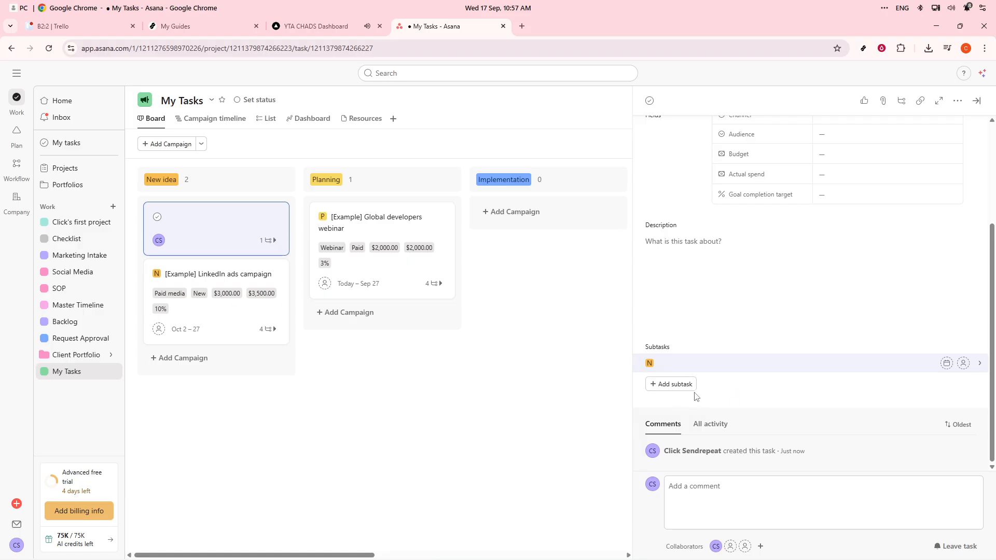
left_click(671, 384)
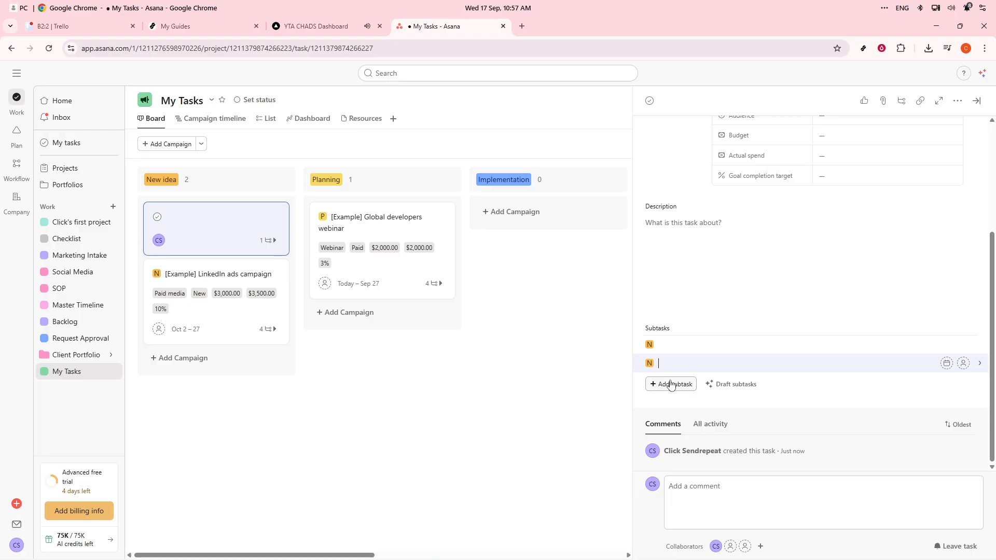
left_click(677, 385)
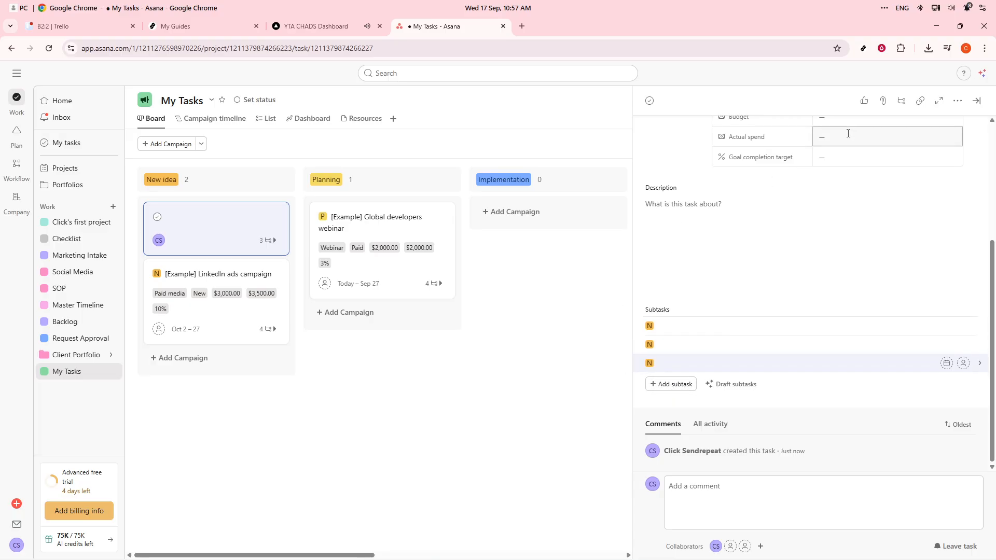
scroll(854, 161, "up", 1)
scroll(855, 161, "up", 2)
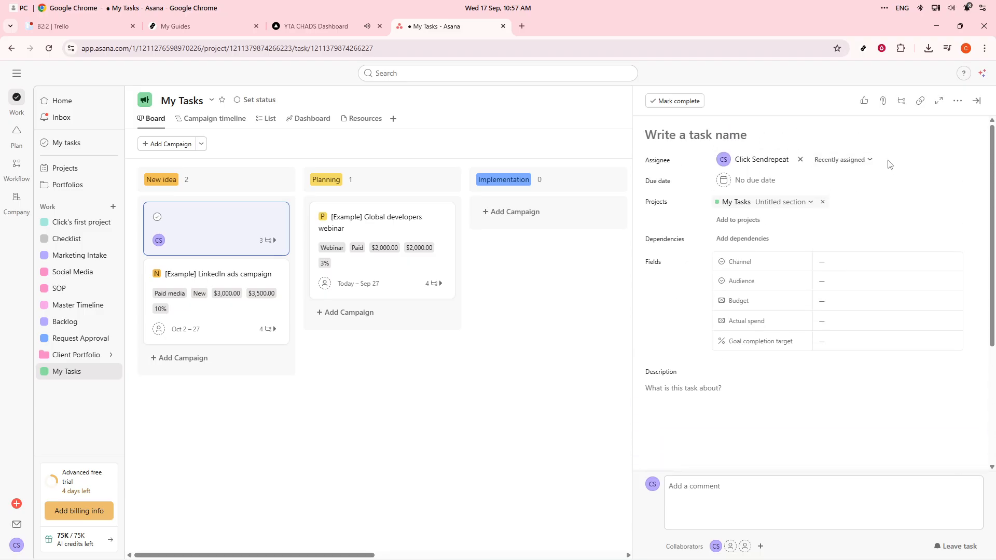